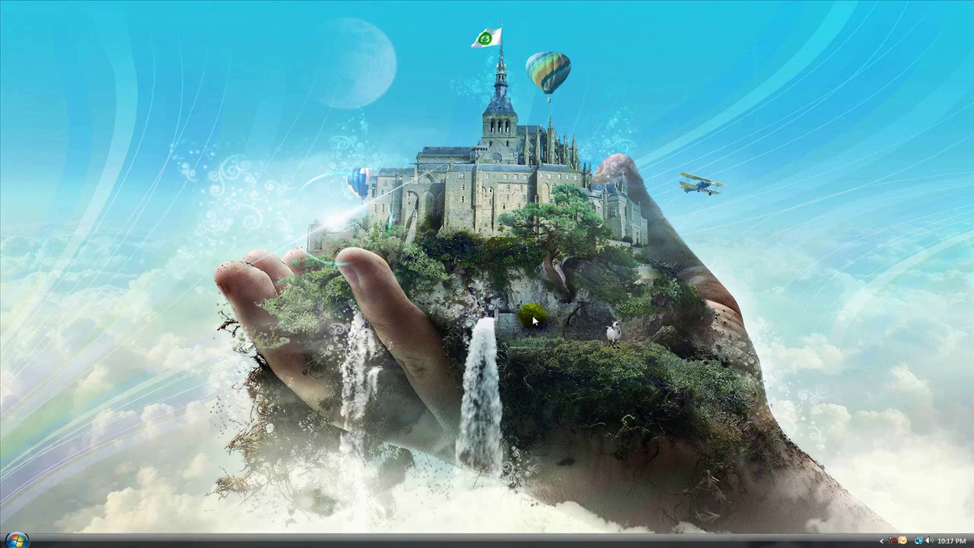
Launch Microsoft Office Word 2007 from the Vista Start menu to get a blank Document1.
{"action": "left_click", "coordinate": [17, 539]}
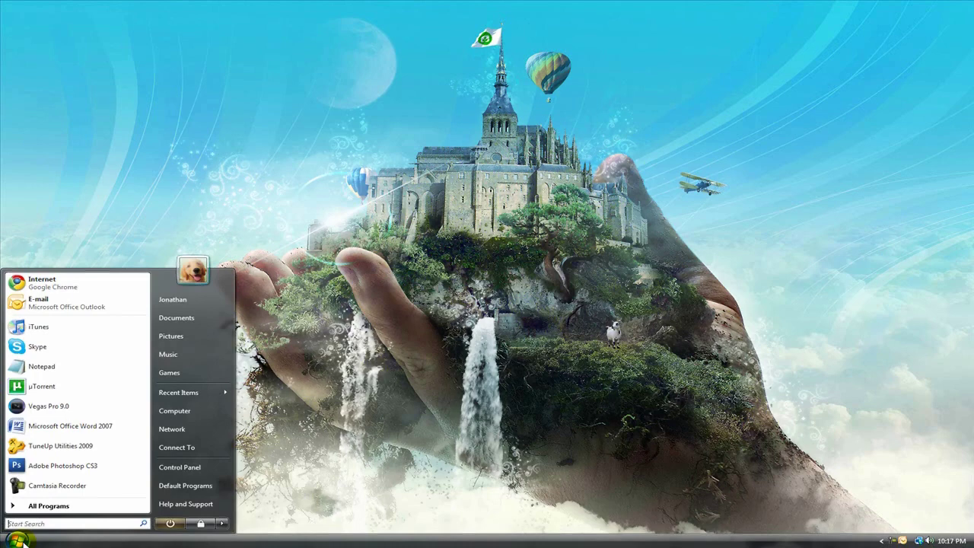
{"action": "left_click", "coordinate": [18, 539]}
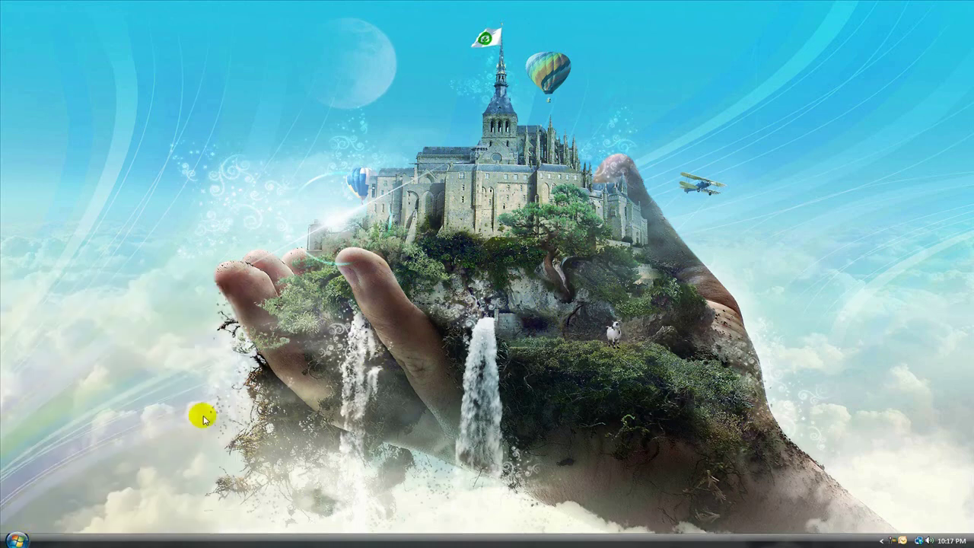
{"action": "left_click", "coordinate": [17, 539]}
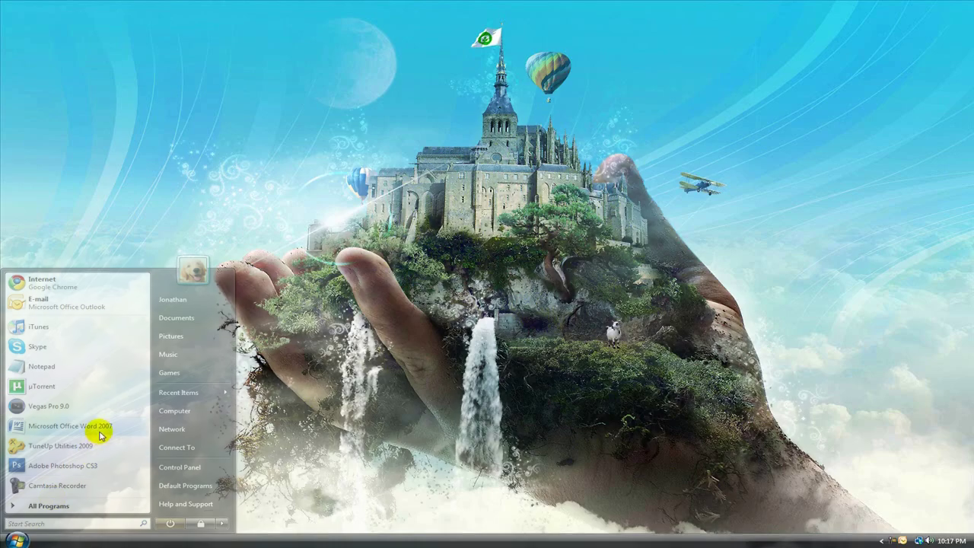
{"action": "left_click", "coordinate": [96, 429]}
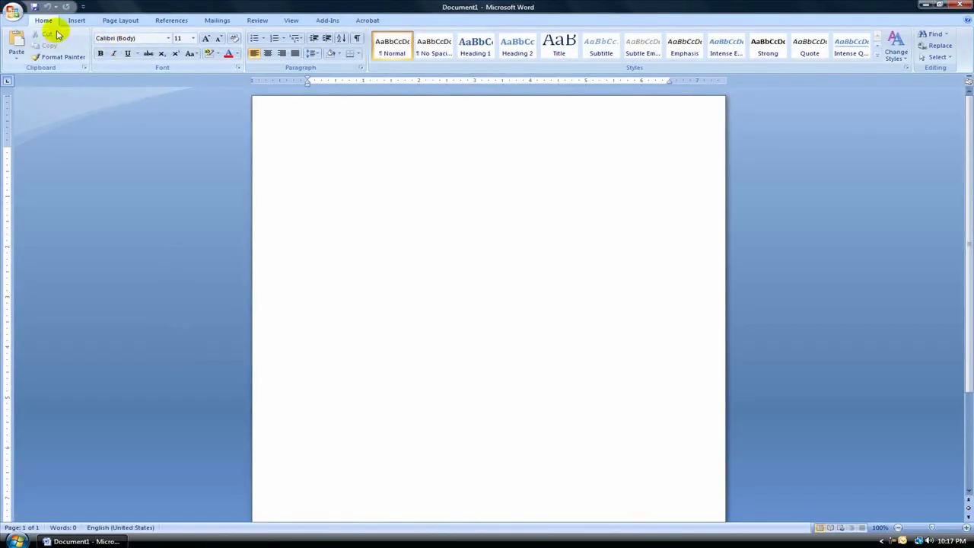
Open Mailings > Envelopes and look over the existing three-line return address.
{"action": "left_click", "coordinate": [208, 21]}
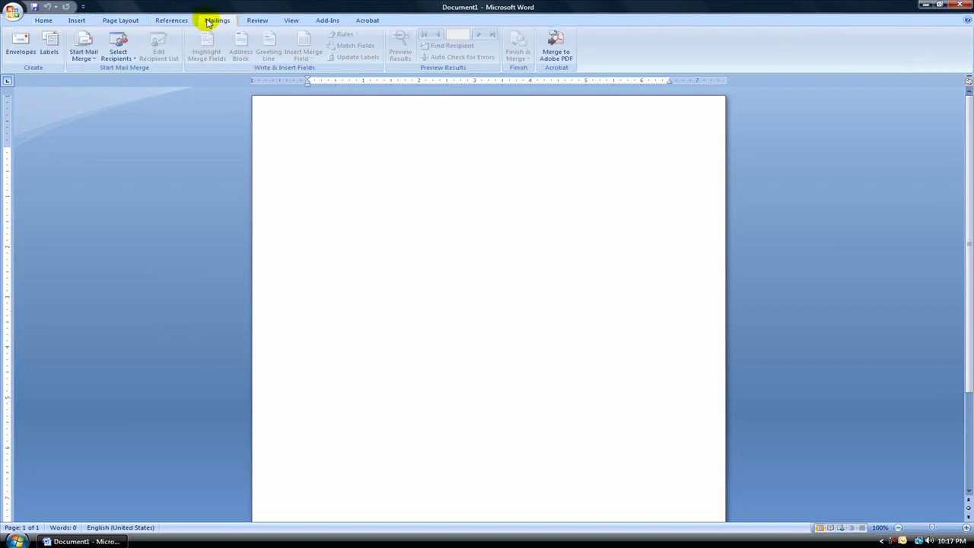
{"action": "left_click", "coordinate": [23, 43]}
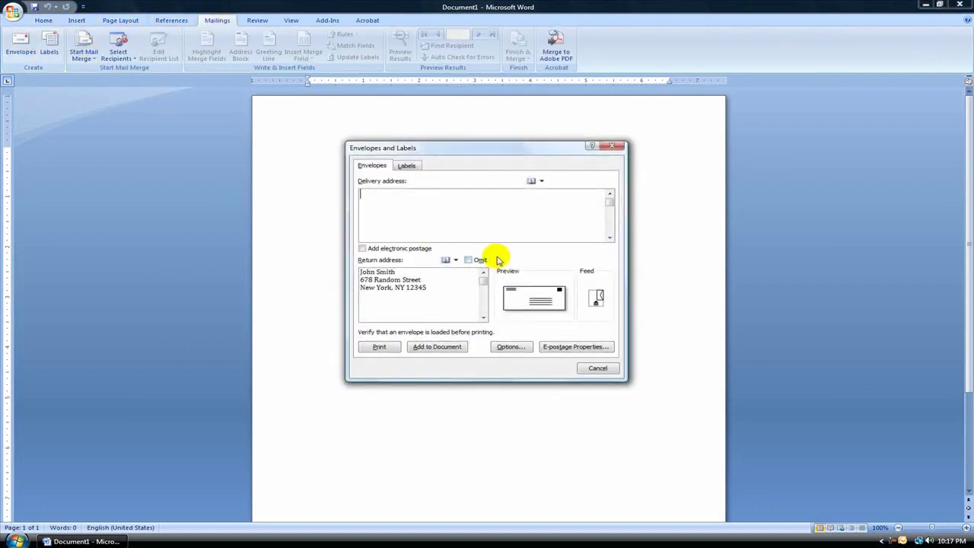
{"action": "left_click_drag", "start_coordinate": [428, 300], "coordinate": [359, 271]}
{"action": "left_click", "coordinate": [449, 308]}
{"action": "left_click_drag", "start_coordinate": [449, 308], "coordinate": [358, 271]}
{"action": "left_click", "coordinate": [403, 286]}
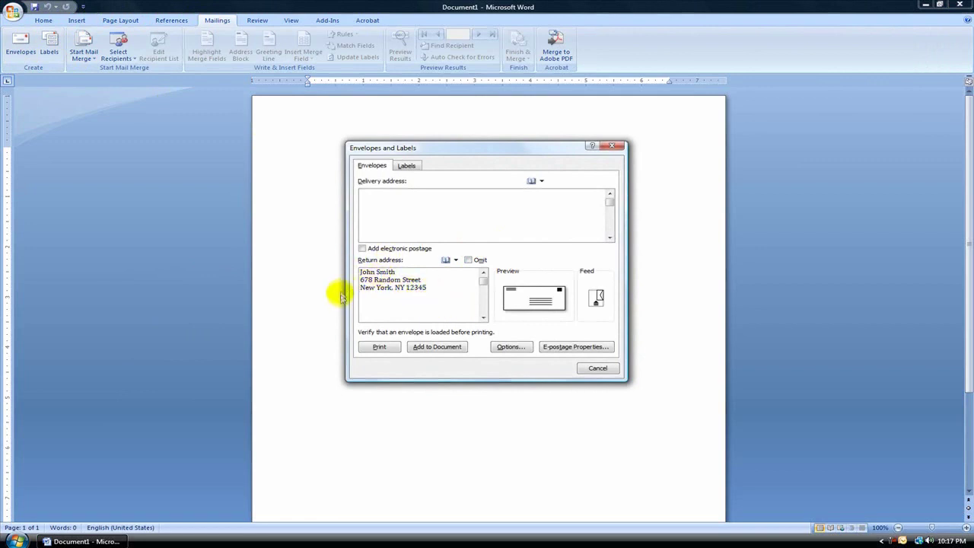
Type the recipient's name, street address and city, state and ZIP as the delivery address.
{"action": "left_click", "coordinate": [377, 206]}
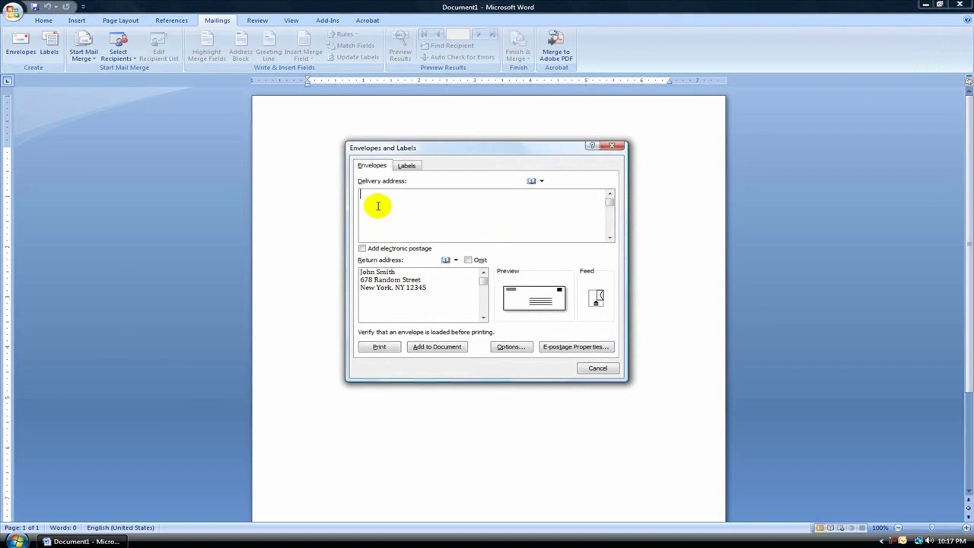
{"action": "type", "text": "Jane Smtih"}
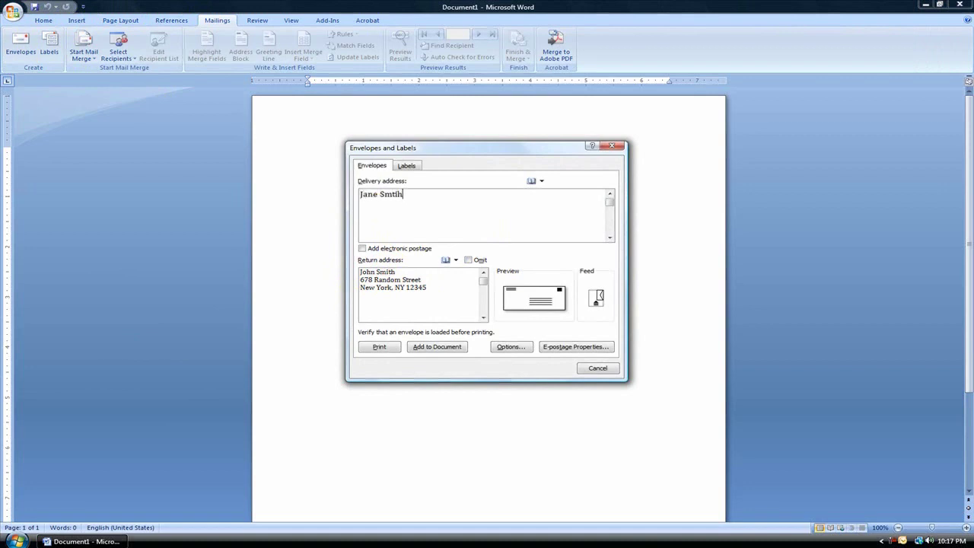
{"action": "key", "text": "BackSpace"}
{"action": "type", "text": "it"}
{"action": "type", "text": "mith"}
{"action": "type", "text": "123 Peace"}
{"action": "type", "text": " Place"}
{"action": "key", "text": "Return"}
{"action": "type", "text": "Los Angeles, "}
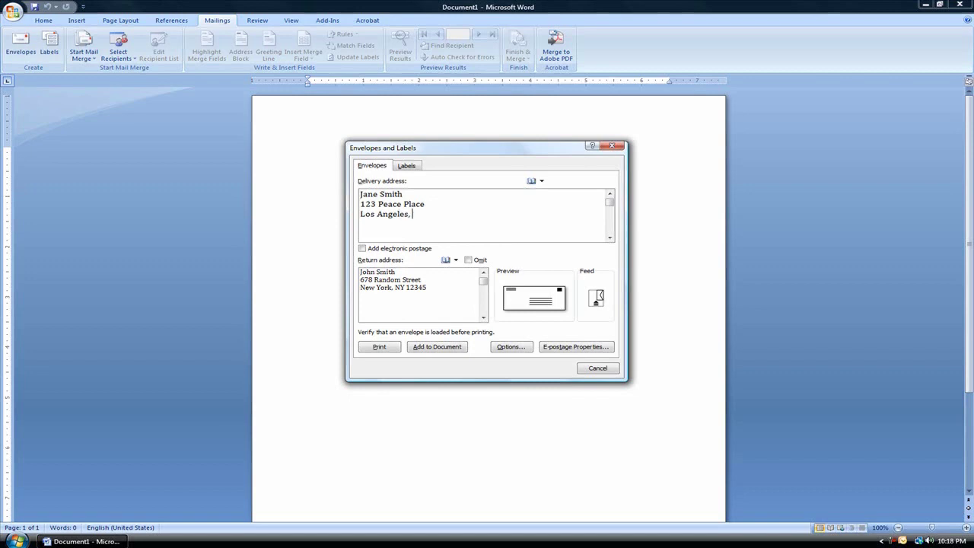
{"action": "type", "text": "California 59874"}
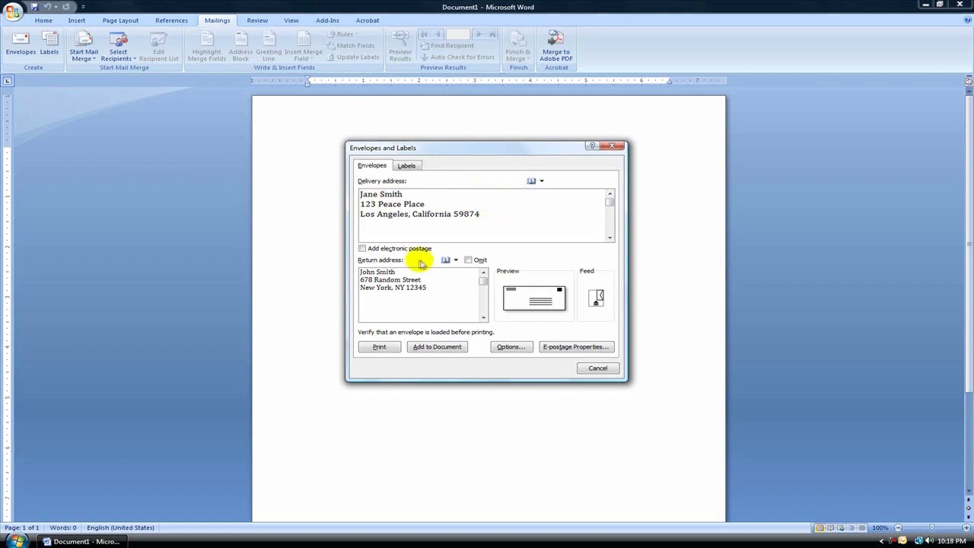
Review both address blocks, then toggle Omit return address on and back off.
{"action": "left_click_drag", "start_coordinate": [481, 214], "coordinate": [352, 186]}
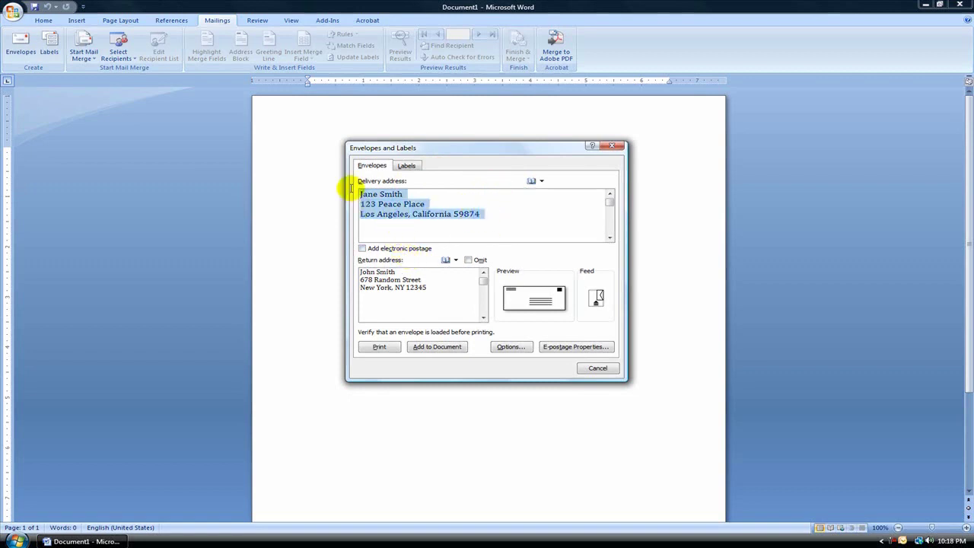
{"action": "left_click", "coordinate": [499, 214]}
{"action": "left_click_drag", "start_coordinate": [437, 298], "coordinate": [360, 270]}
{"action": "left_click", "coordinate": [439, 280]}
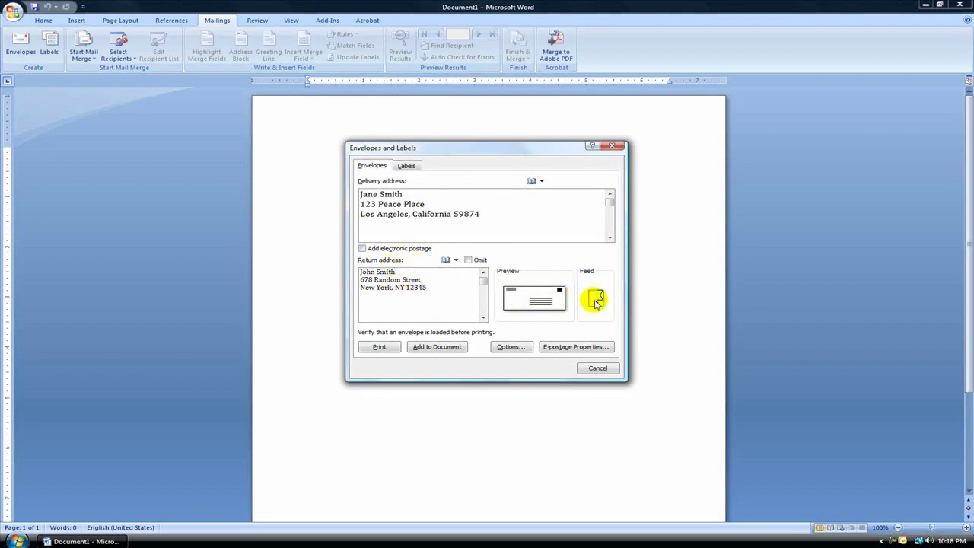
{"action": "left_click", "coordinate": [467, 261]}
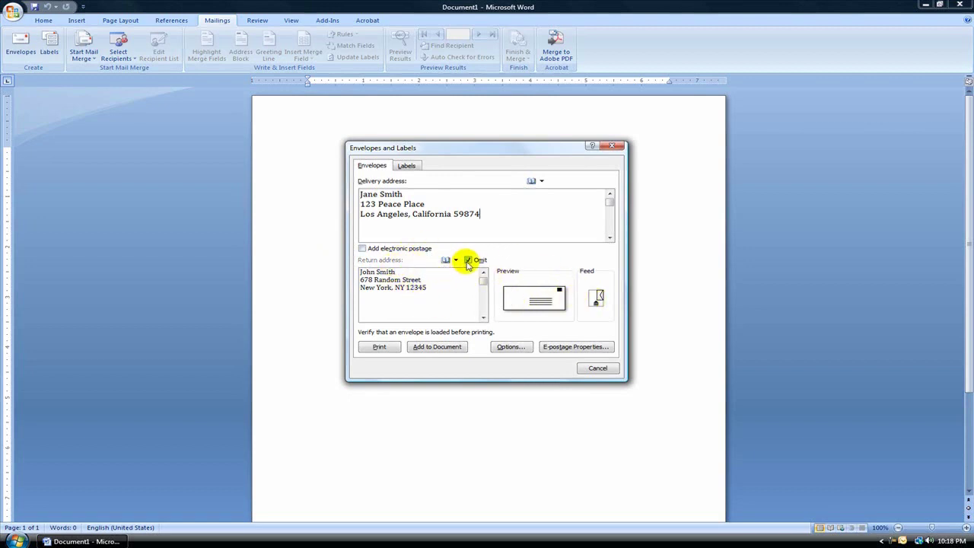
{"action": "left_click", "coordinate": [466, 262]}
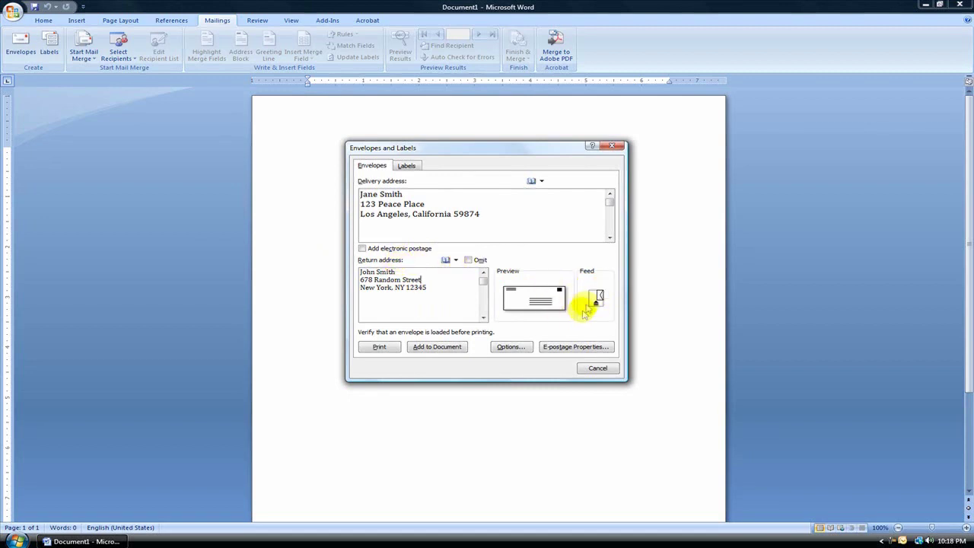
Try Clockwise rotation and Face up feeding in Envelope Options, restore Face down, and cancel.
{"action": "left_click", "coordinate": [506, 346]}
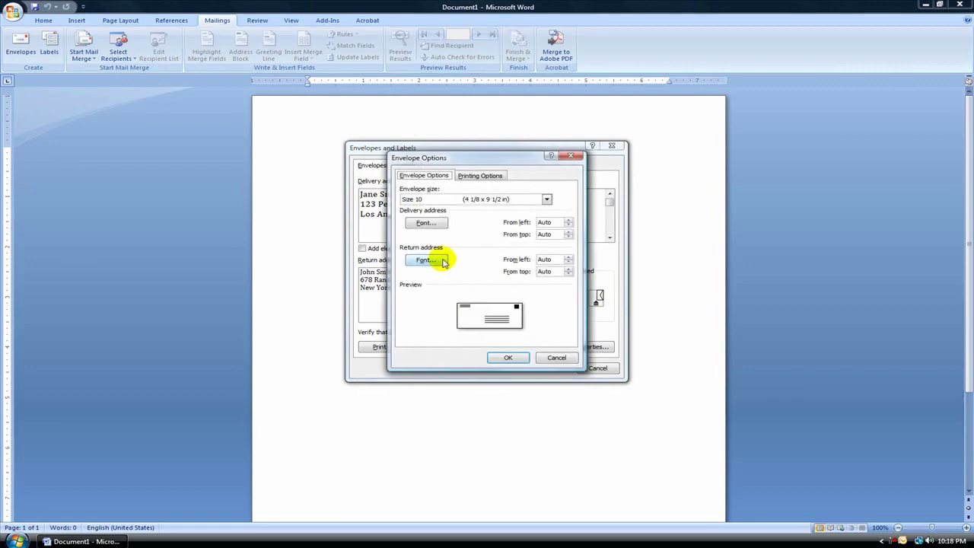
{"action": "left_click", "coordinate": [466, 178]}
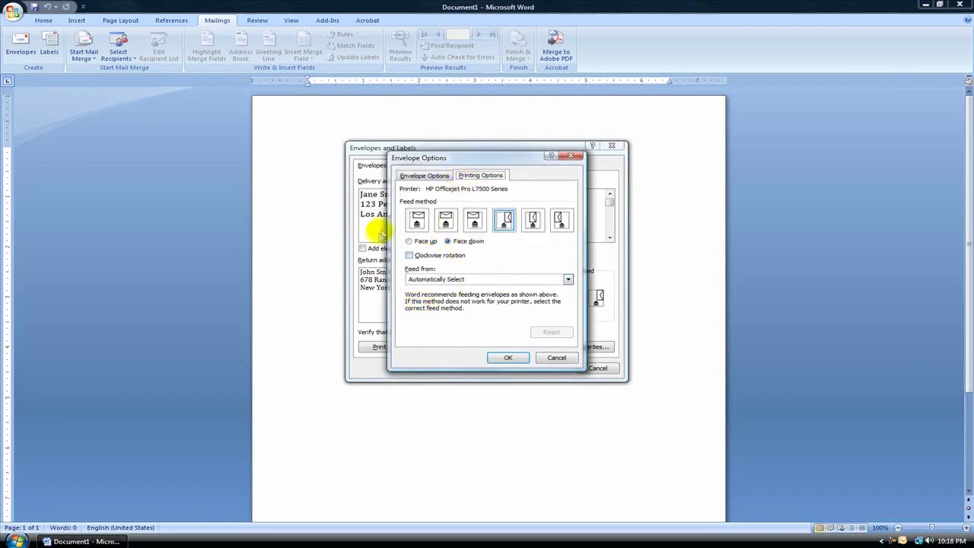
{"action": "left_click", "coordinate": [542, 361]}
{"action": "left_click", "coordinate": [507, 347]}
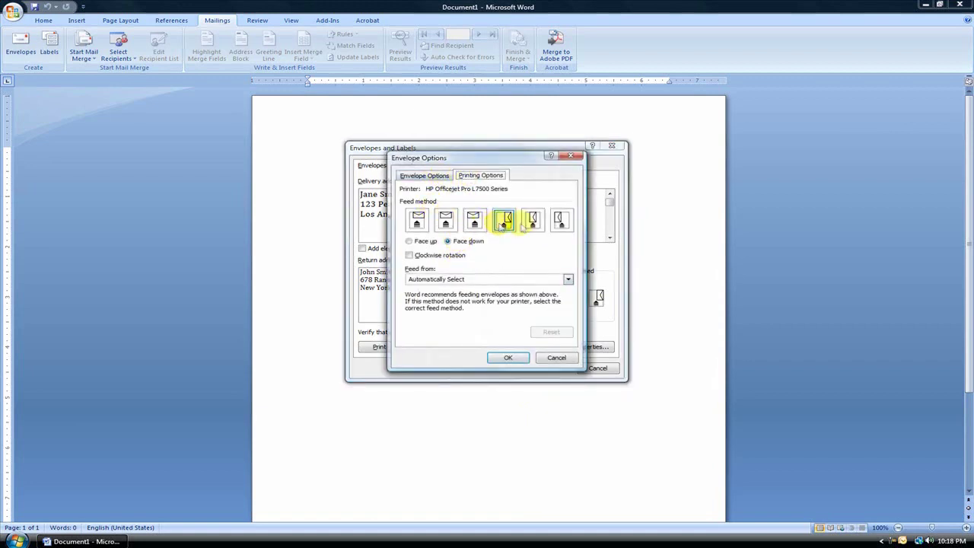
{"action": "left_click", "coordinate": [430, 255]}
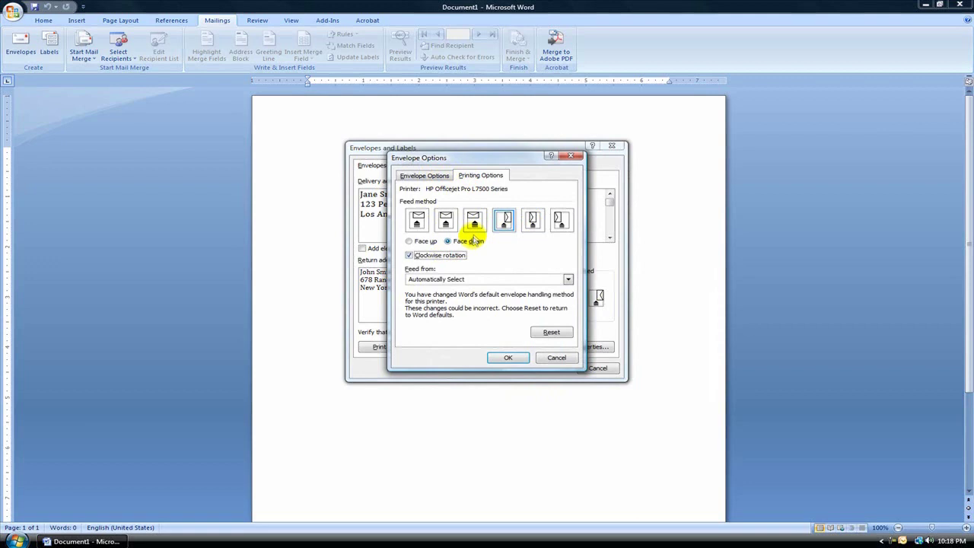
{"action": "left_click", "coordinate": [447, 255]}
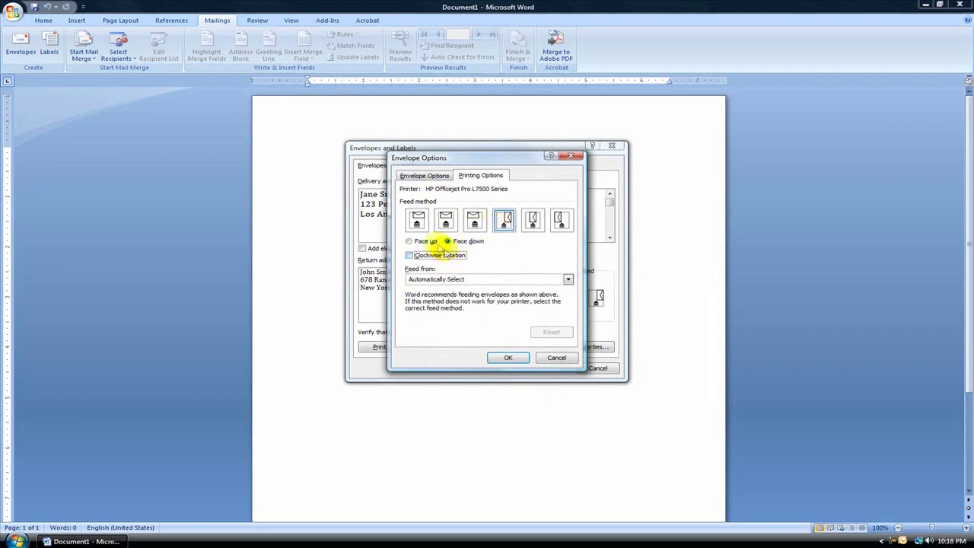
{"action": "left_click", "coordinate": [422, 241]}
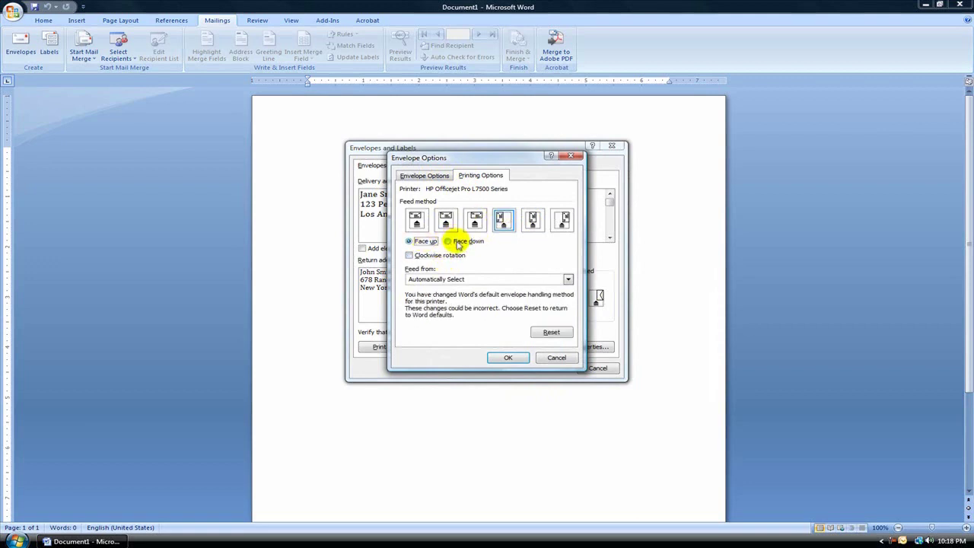
{"action": "left_click", "coordinate": [458, 243]}
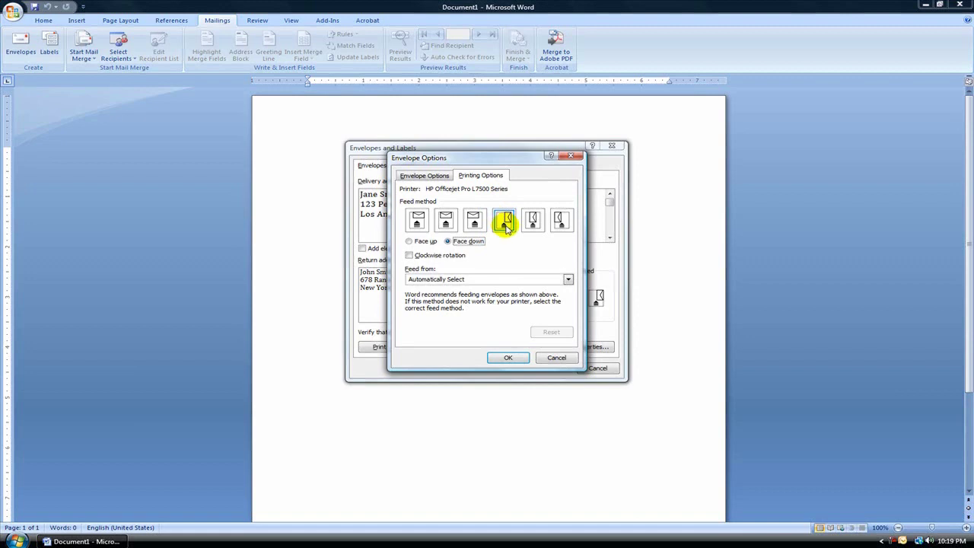
{"action": "left_click", "coordinate": [556, 357]}
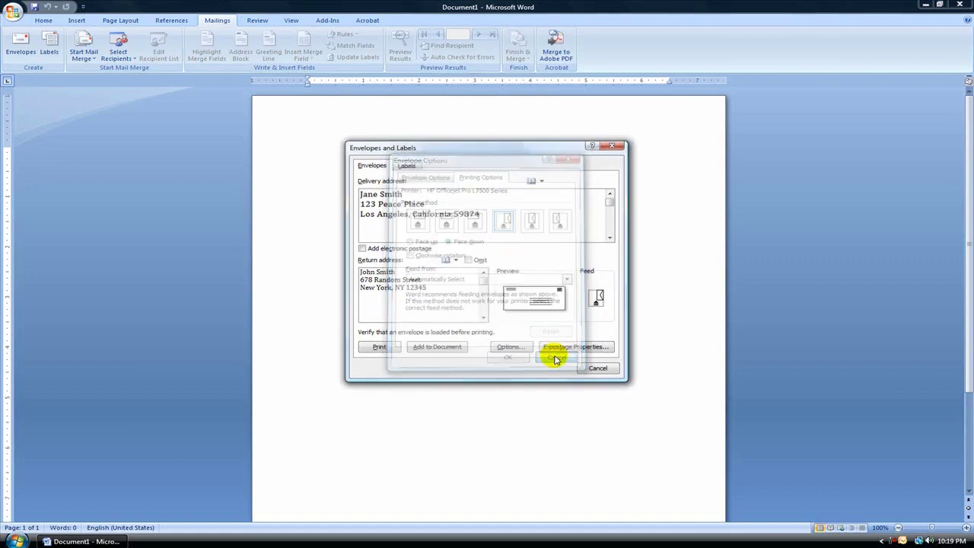
Print the envelope from the Envelopes and Labels dialog.
{"action": "left_click", "coordinate": [379, 348]}
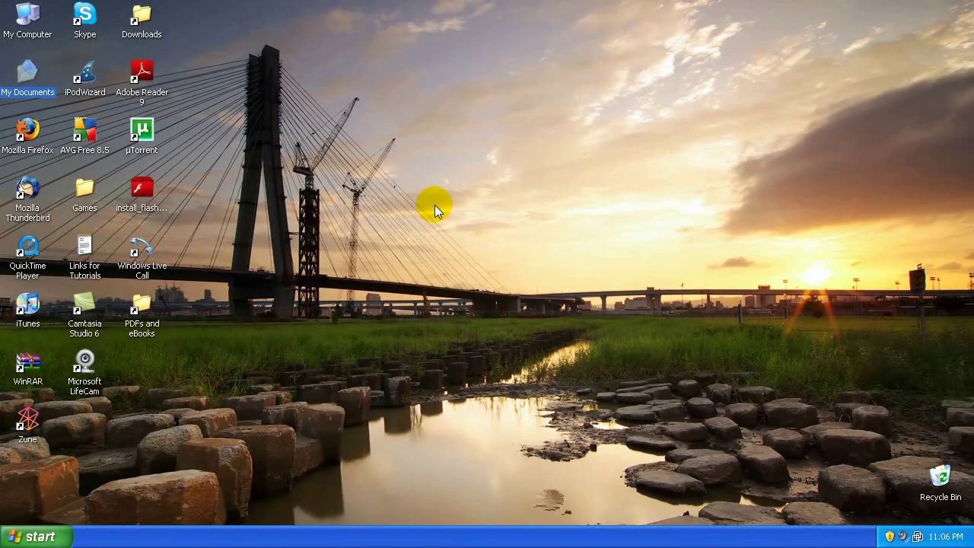
Launch Microsoft Office Word 2003 and cancel the Activation Wizard.
{"action": "left_click", "coordinate": [47, 534]}
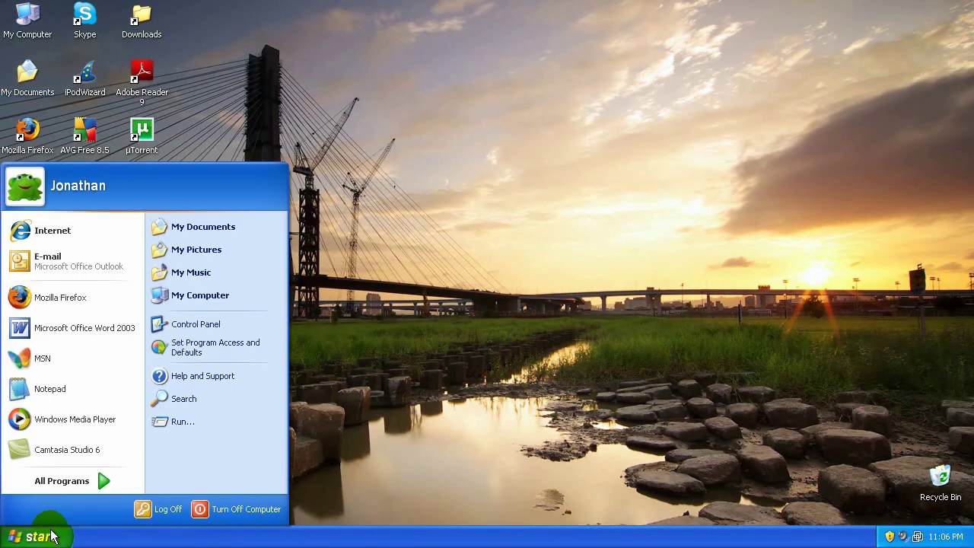
{"action": "left_click", "coordinate": [94, 340]}
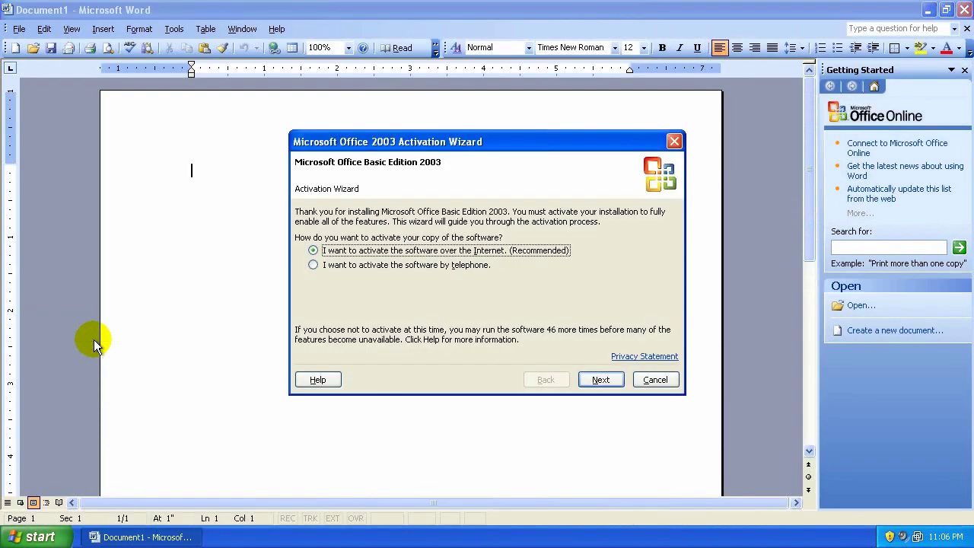
{"action": "left_click", "coordinate": [644, 379]}
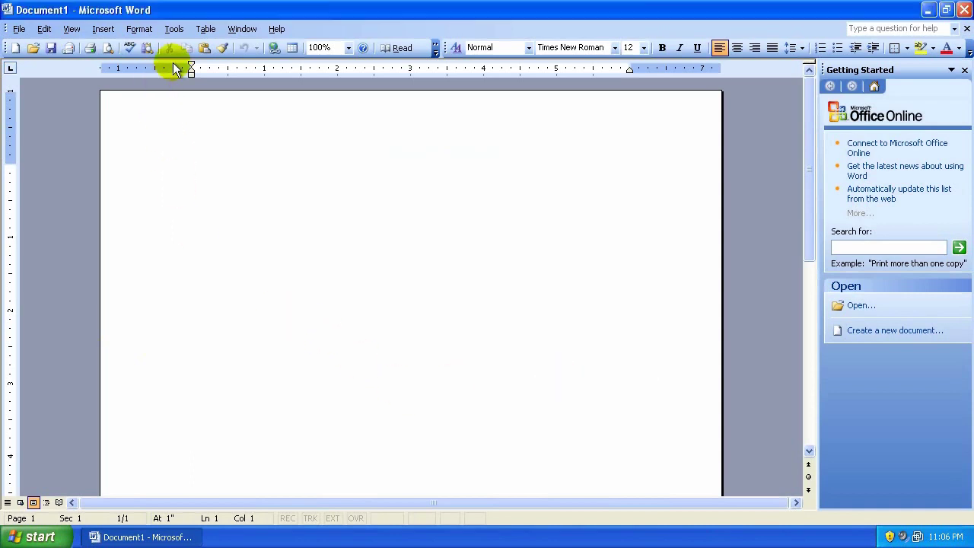
Open Envelopes and Labels via Tools > Letters and Mailings.
{"action": "left_click", "coordinate": [179, 29]}
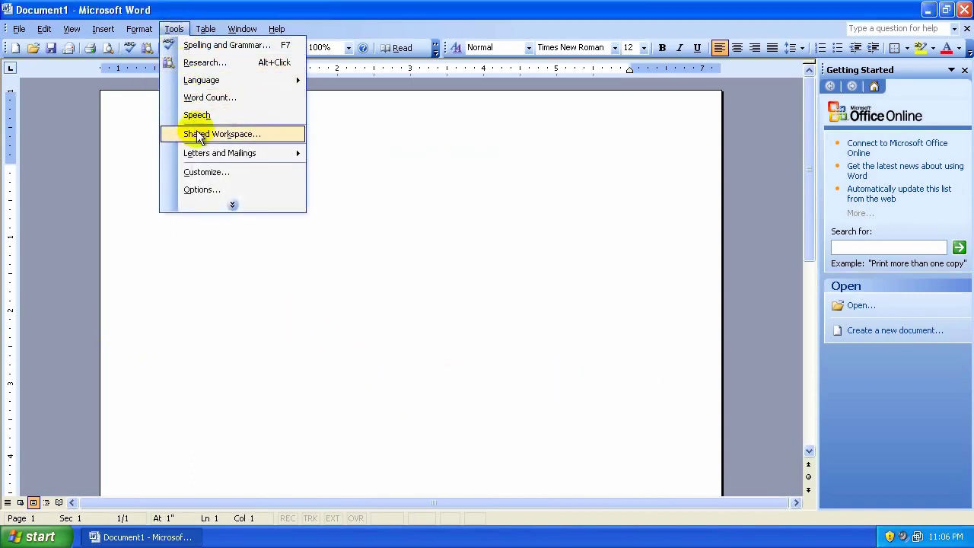
{"action": "mouse_move", "coordinate": [205, 156]}
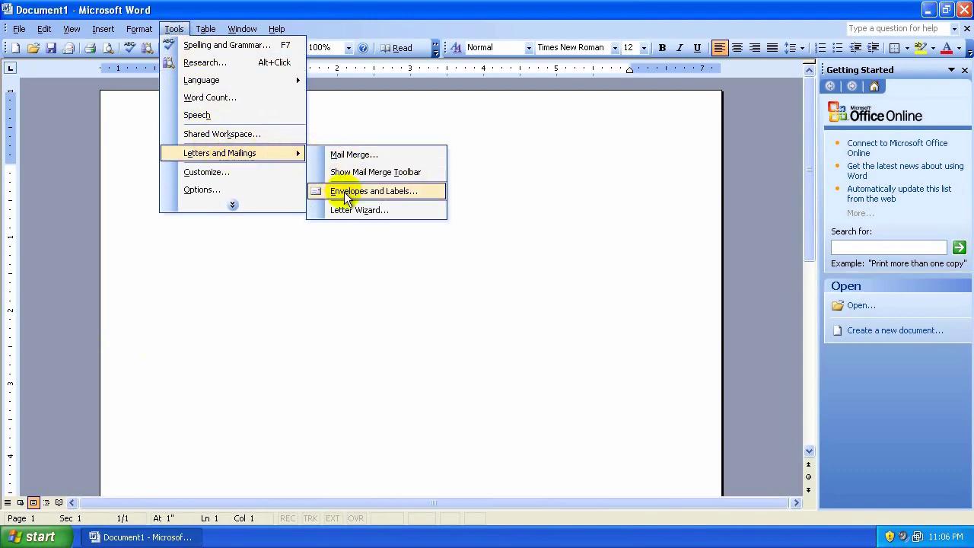
{"action": "left_click", "coordinate": [346, 196]}
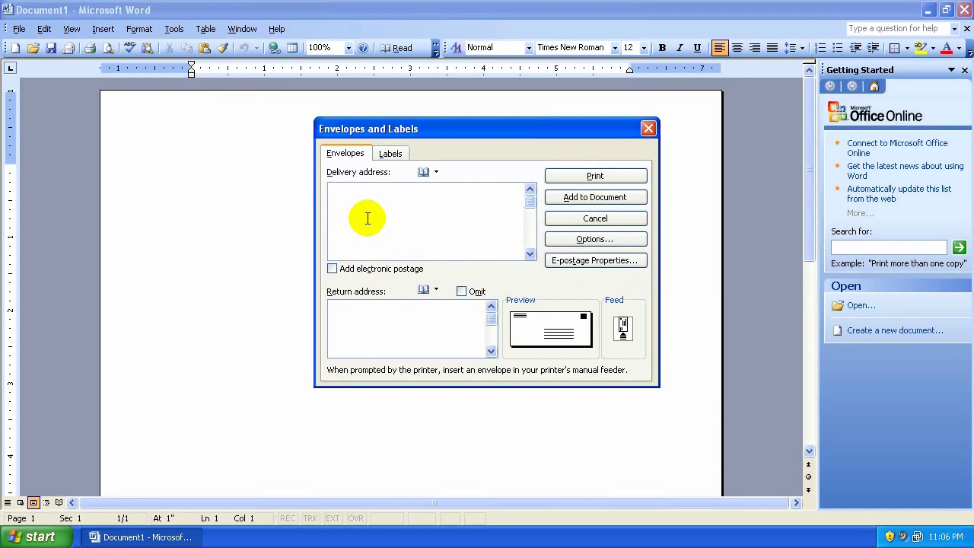
Enter placeholder text 'blah blah' as the delivery address and 'yob' as the return address.
{"action": "type", "text": "blah blah"}
{"action": "type", "text": "yob"}
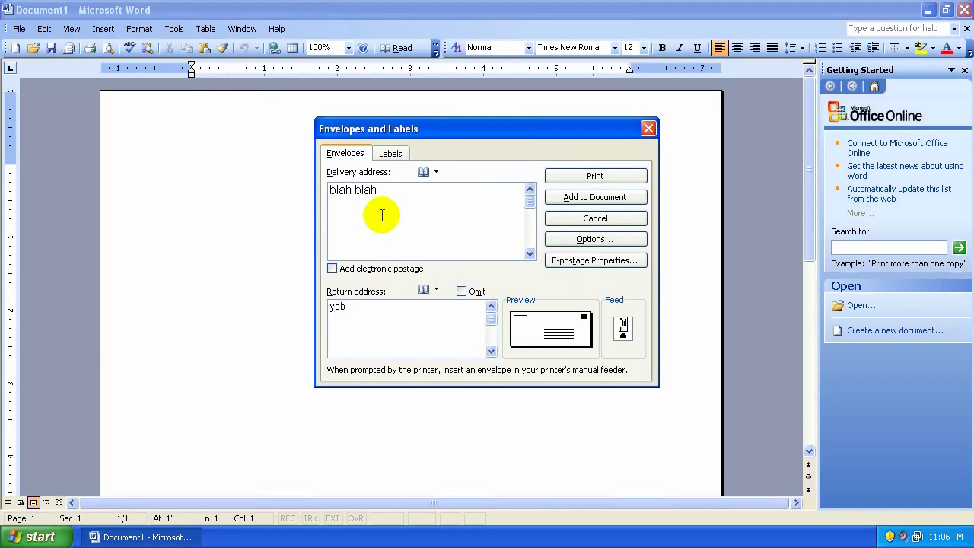
{"action": "double_click", "coordinate": [358, 322]}
{"action": "left_click", "coordinate": [382, 226]}
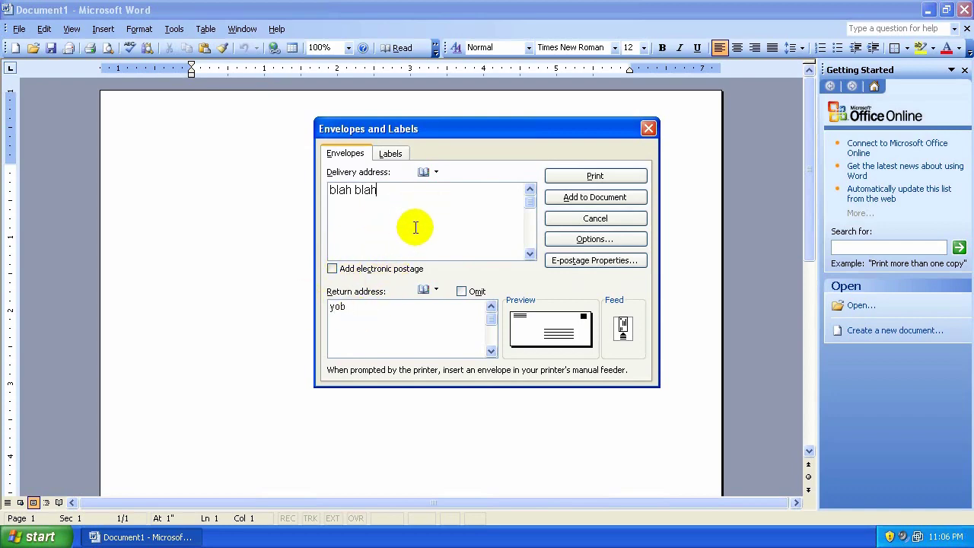
Review the Printing Options in Envelope Options, then cancel both dialogs without printing.
{"action": "left_click", "coordinate": [559, 237]}
{"action": "left_click", "coordinate": [473, 125]}
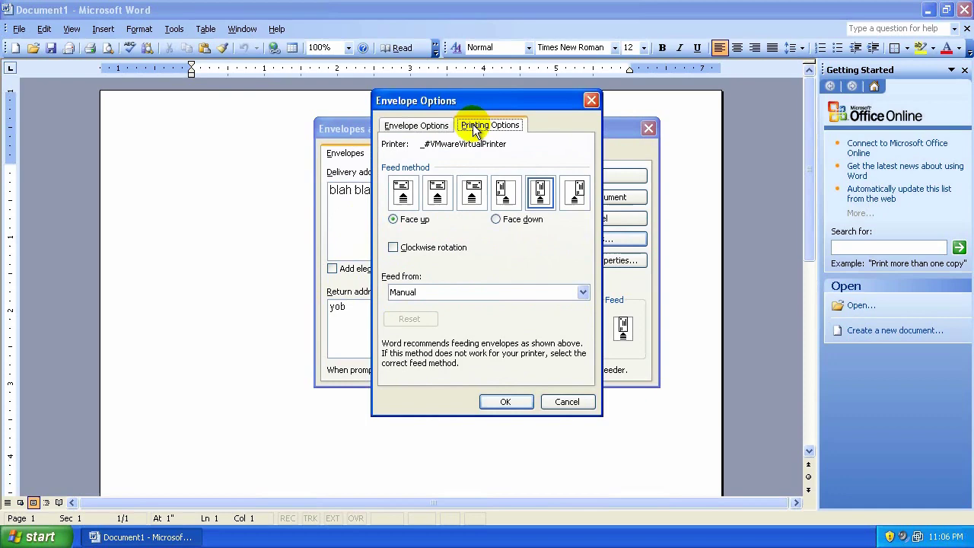
{"action": "left_click", "coordinate": [453, 125]}
{"action": "left_click", "coordinate": [487, 125]}
{"action": "left_click", "coordinate": [566, 402]}
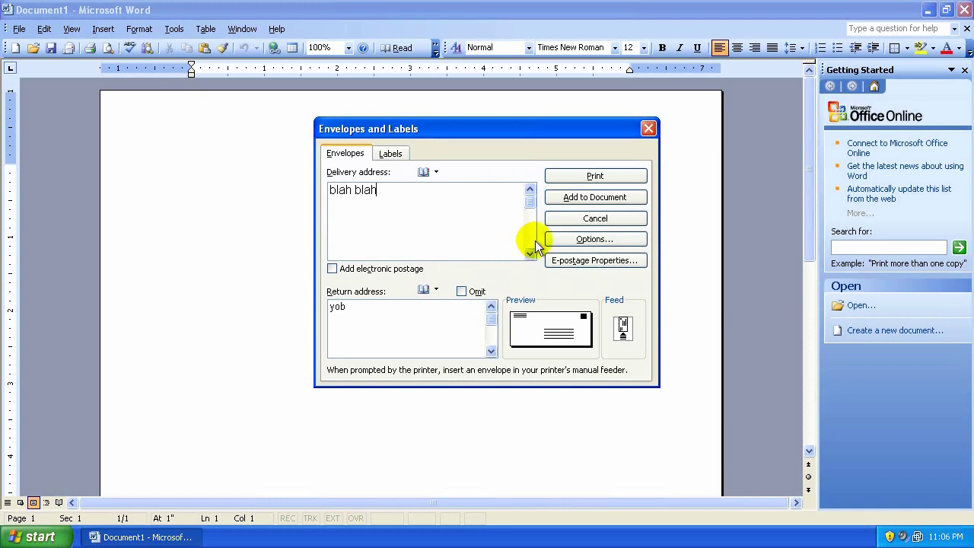
{"action": "left_click", "coordinate": [595, 218]}
{"action": "left_click", "coordinate": [963, 10]}
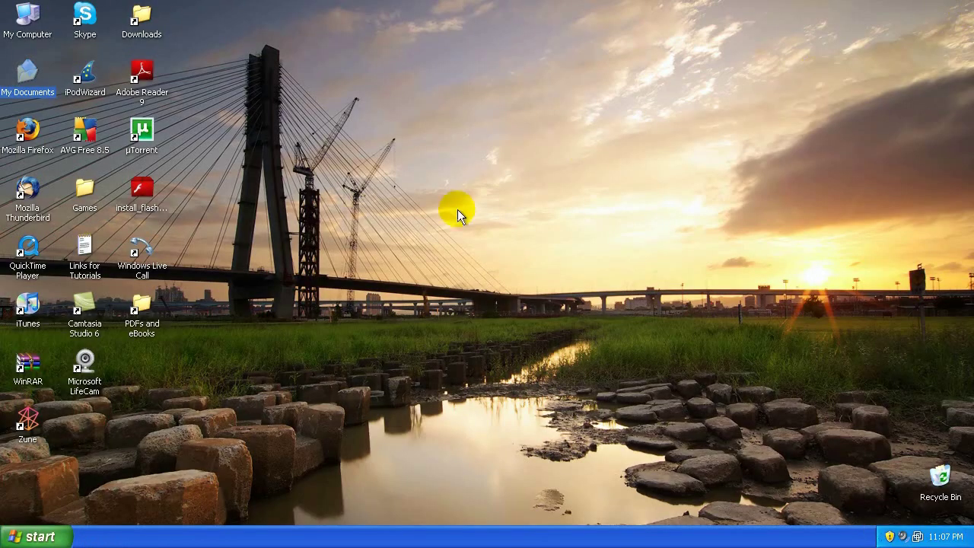